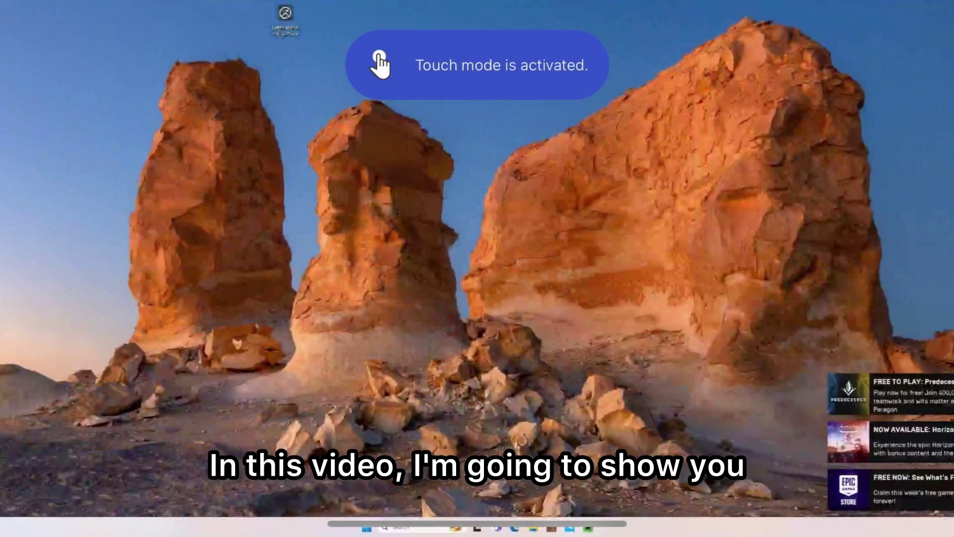
# Open the Windows Start menu on the streamed Windows 11 desktop.
pyautogui.press('super')
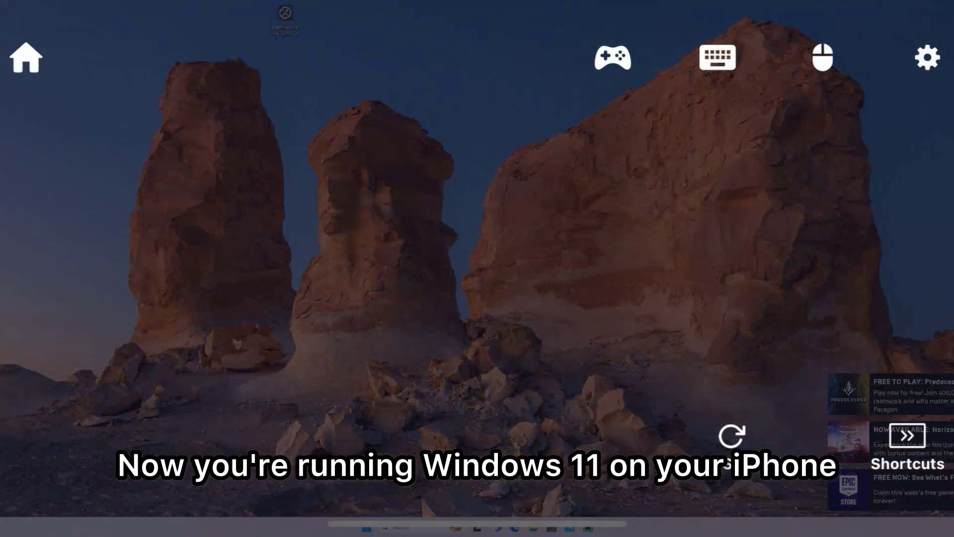
pyautogui.click(822, 57)
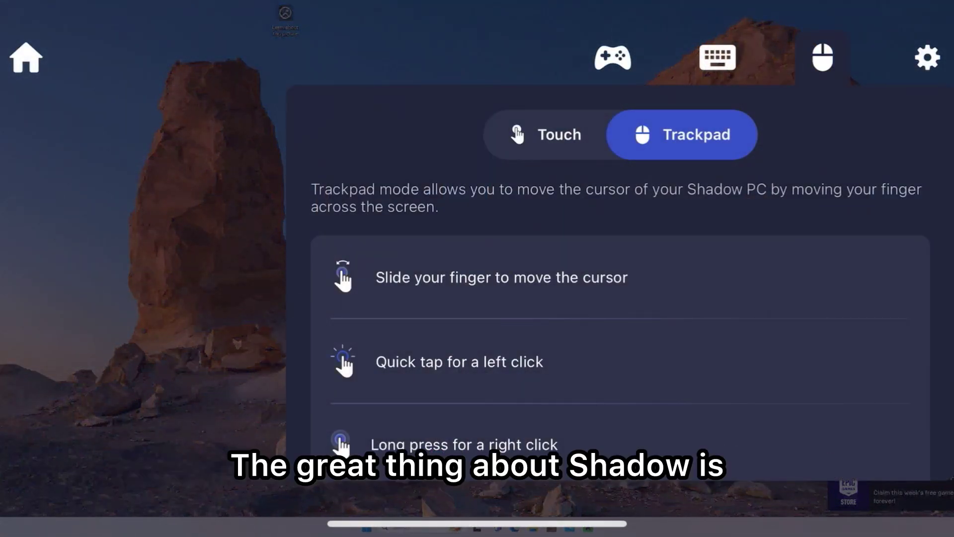
pyautogui.click(717, 57)
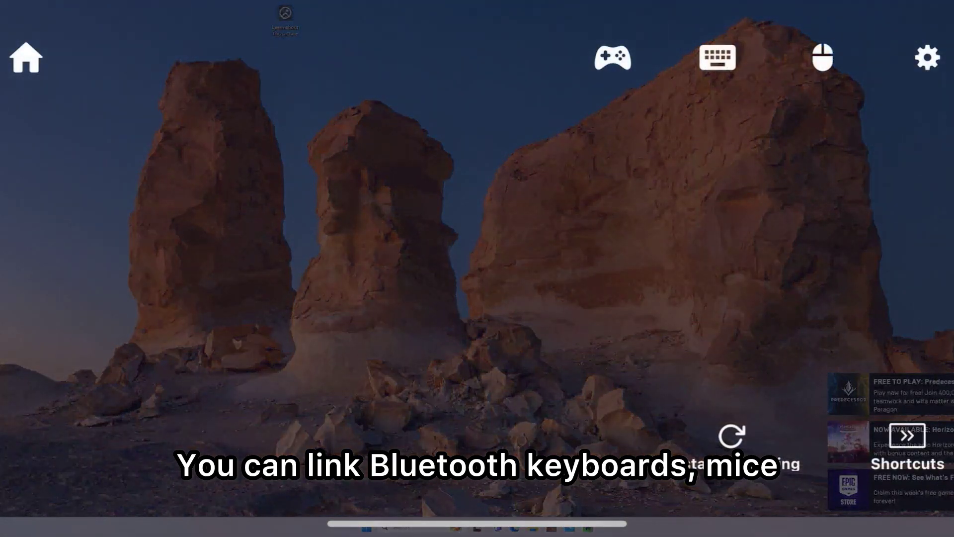
pyautogui.click(614, 57)
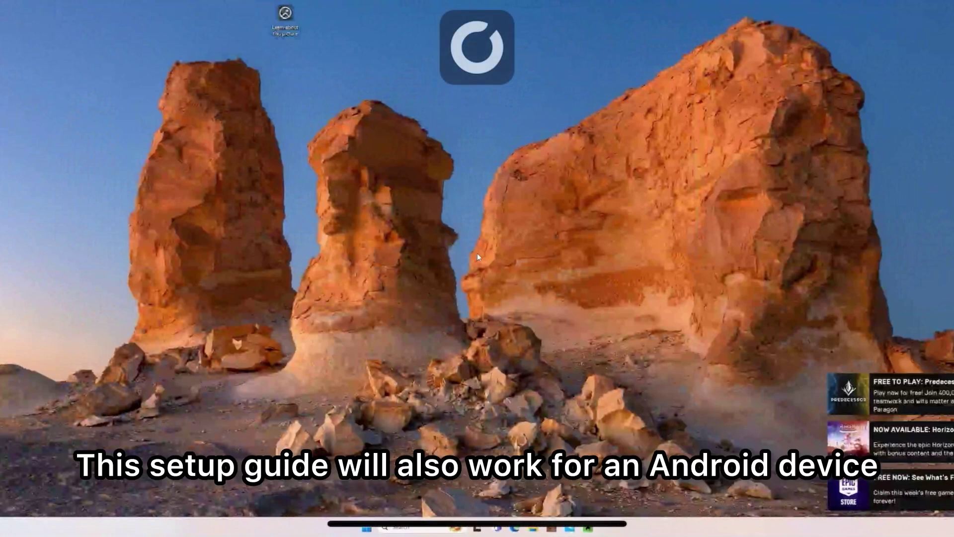
# Bring up the Shadow overlay and switch input from Trackpad to Touch mode.
pyautogui.click(476, 46)
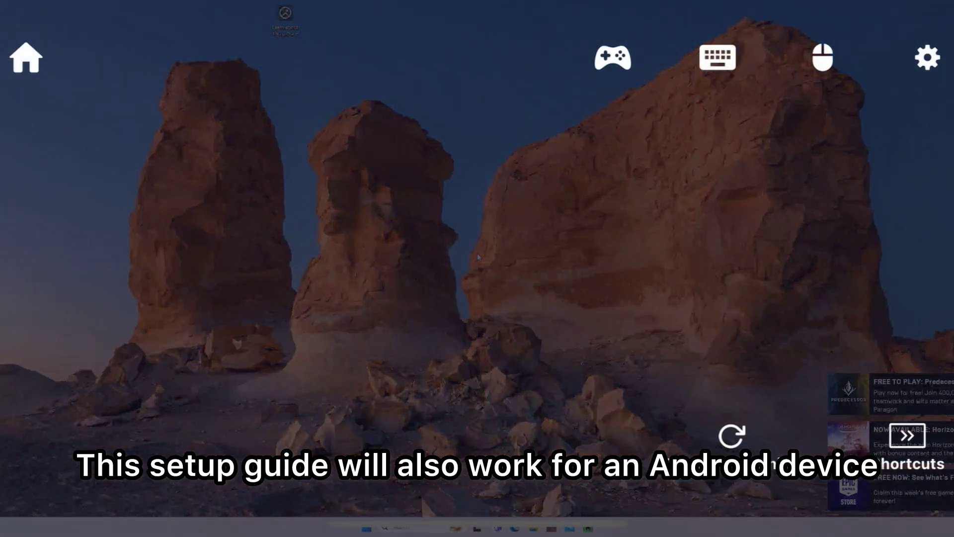
pyautogui.click(822, 58)
pyautogui.click(547, 135)
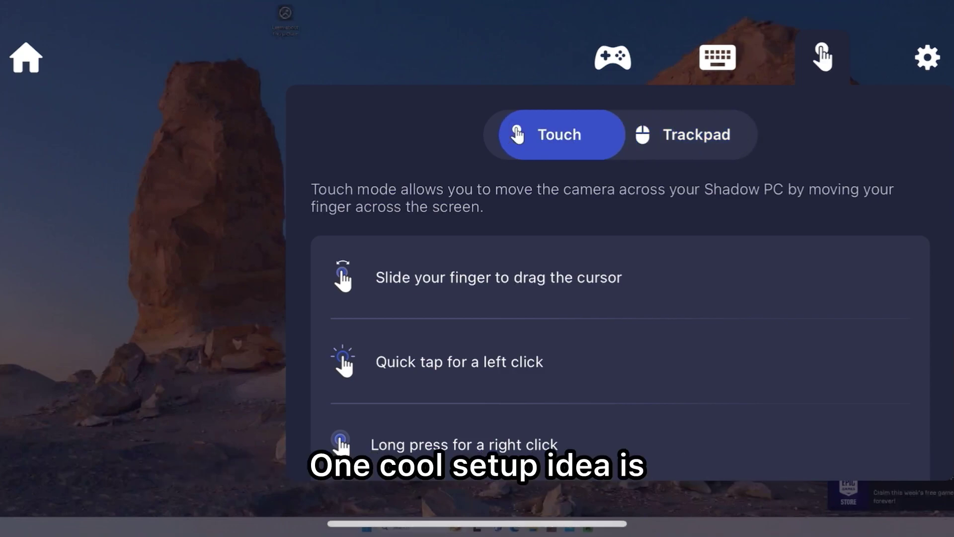